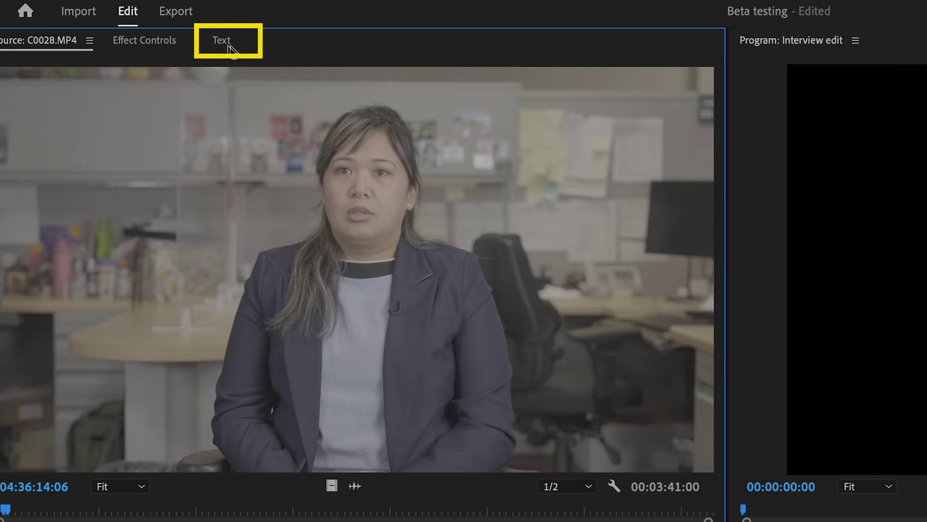
- Show the Text panel's Transcript page for the C0028.MP4 source clip
click(227, 43)
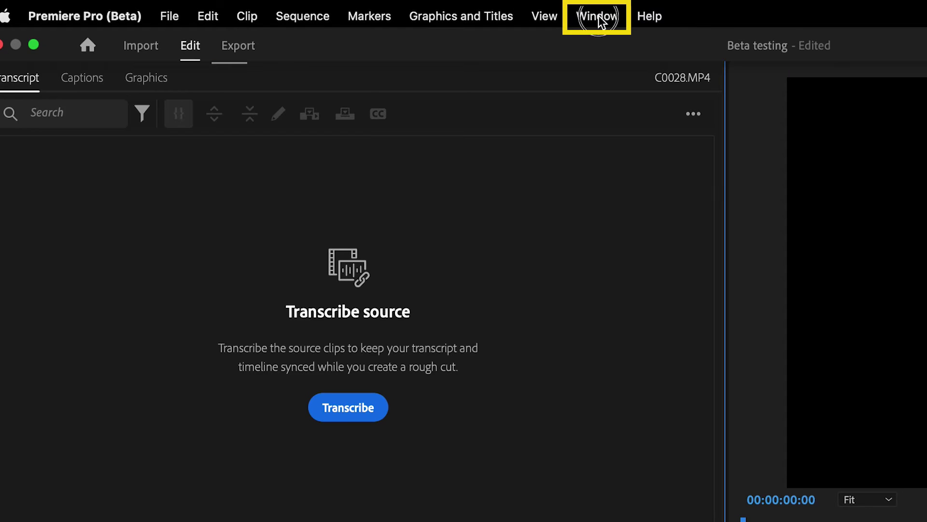
click(606, 15)
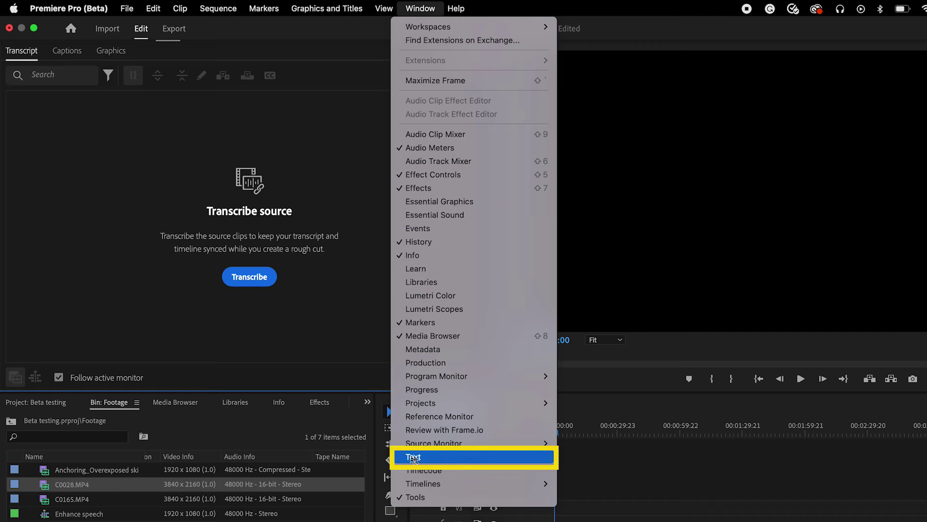
click(419, 461)
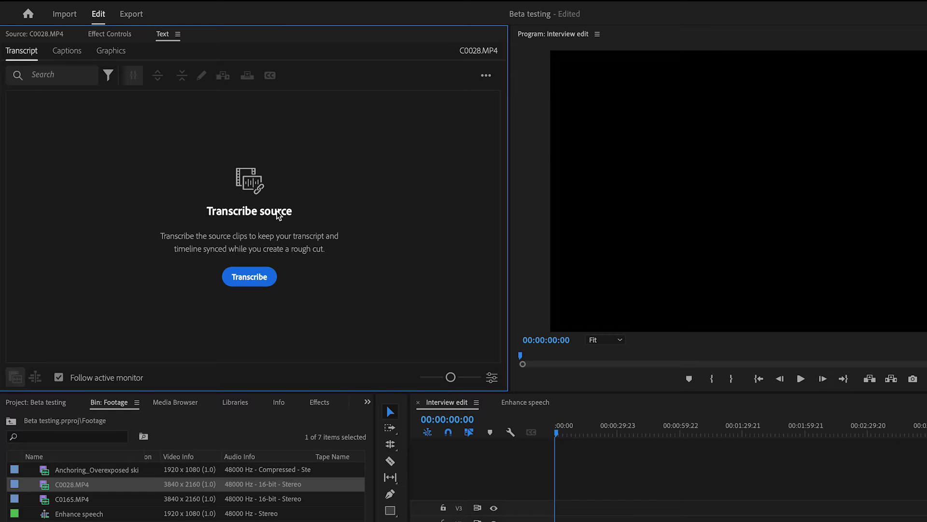
- Transcribe C0028.MP4 in English with speaker labeling set to No
click(255, 280)
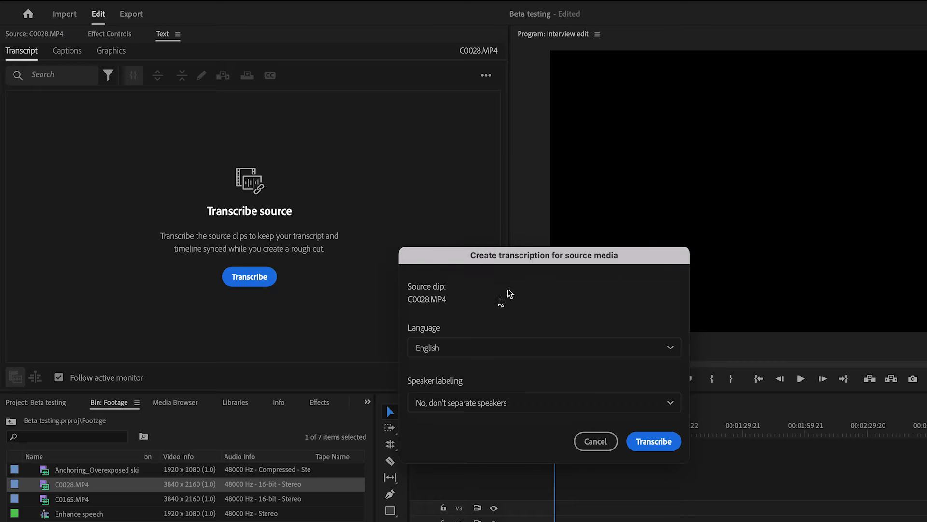
click(669, 348)
scroll(514, 451, down, 2)
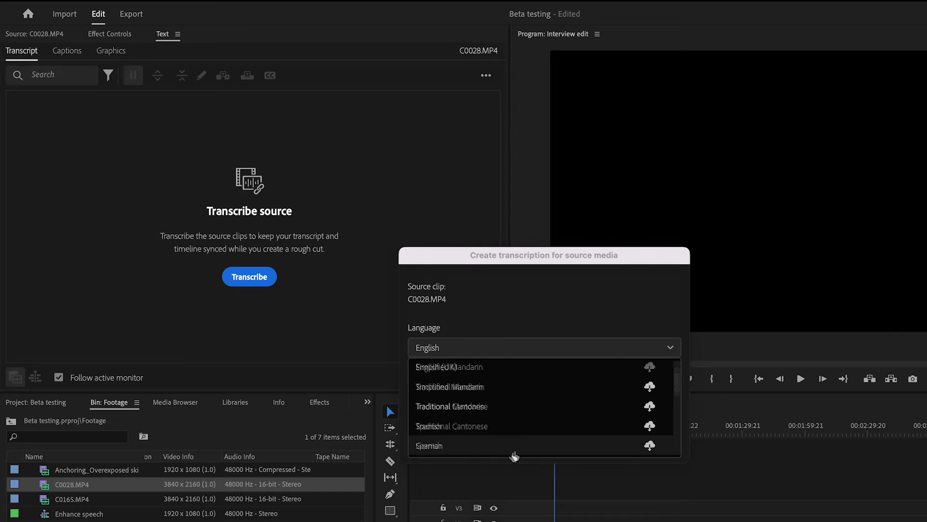
click(511, 348)
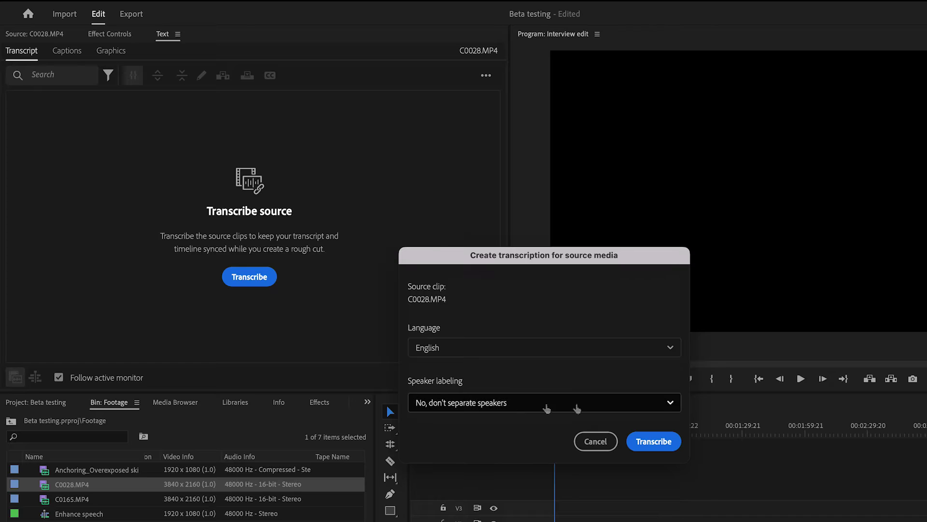
click(669, 402)
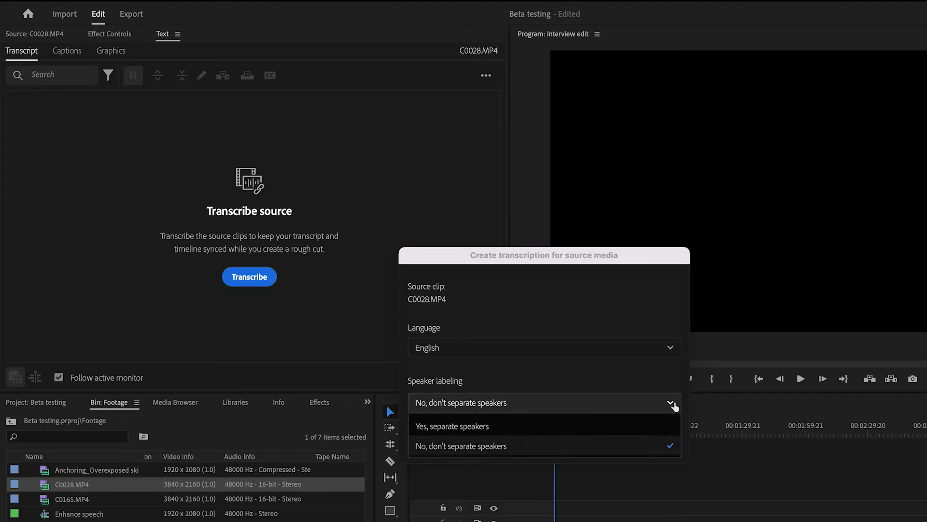
click(468, 446)
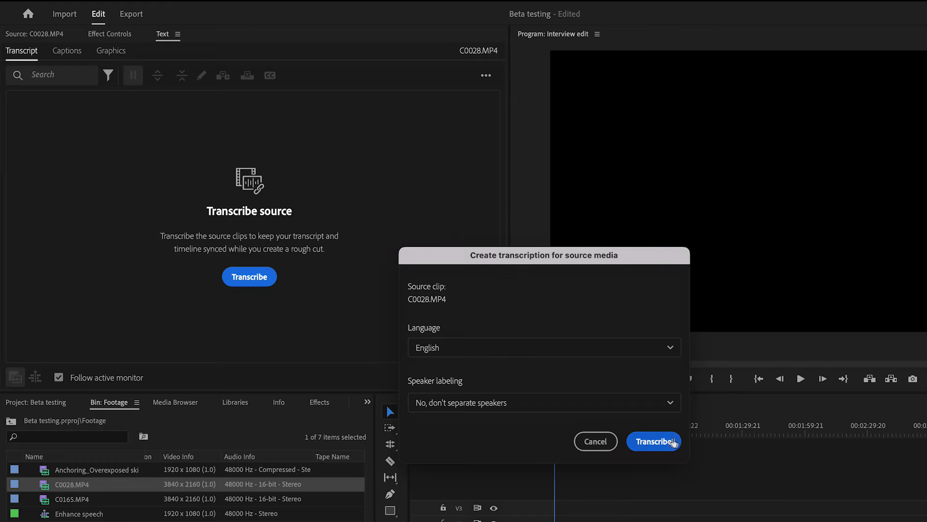
click(654, 442)
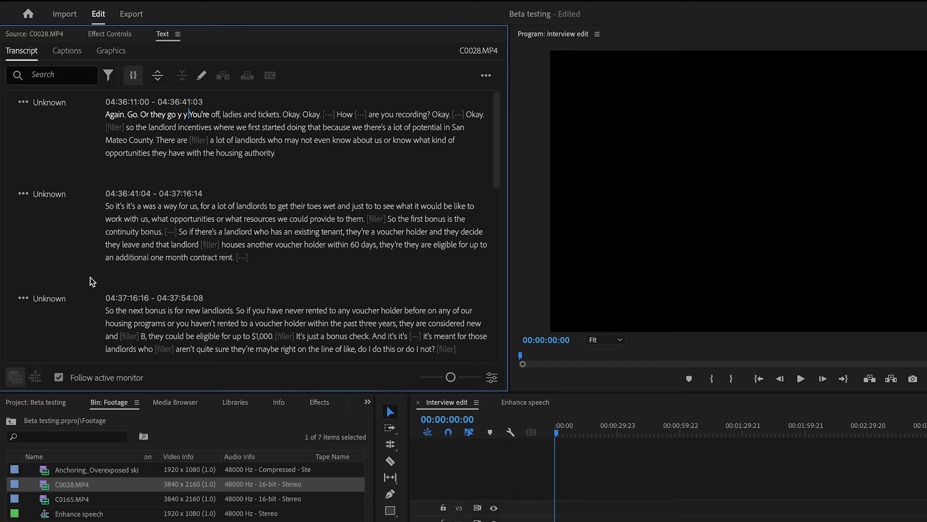
- Check the pause marker durations and select the transcript passage from 'so' to 'authority'
mouse_move(361, 115)
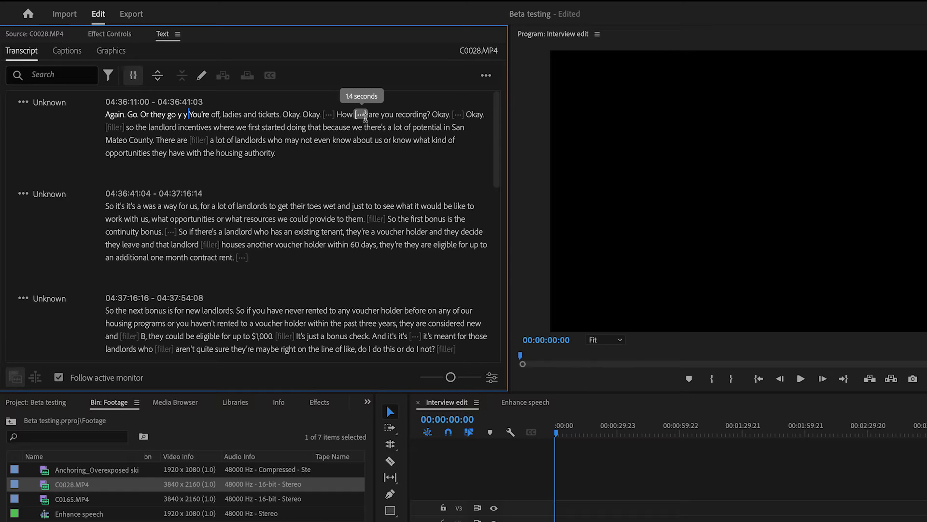
mouse_move(329, 116)
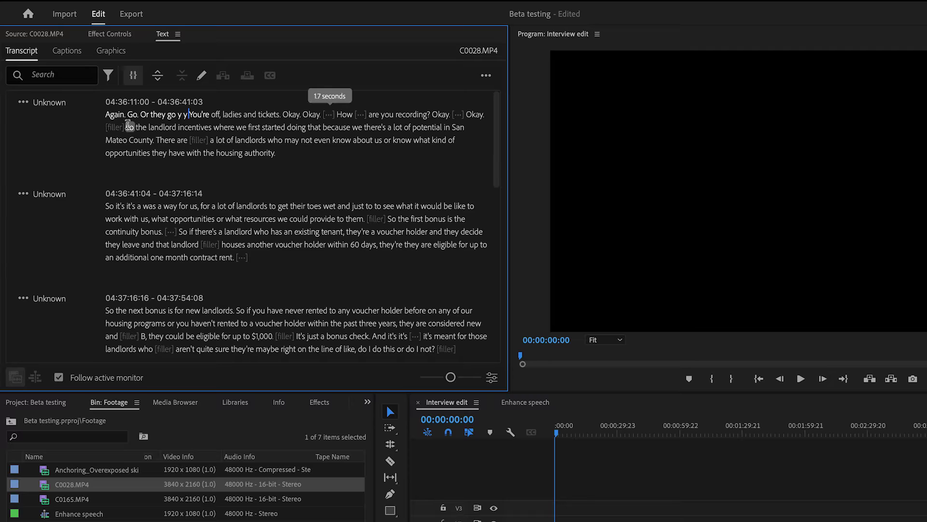
drag(128, 126, 304, 161)
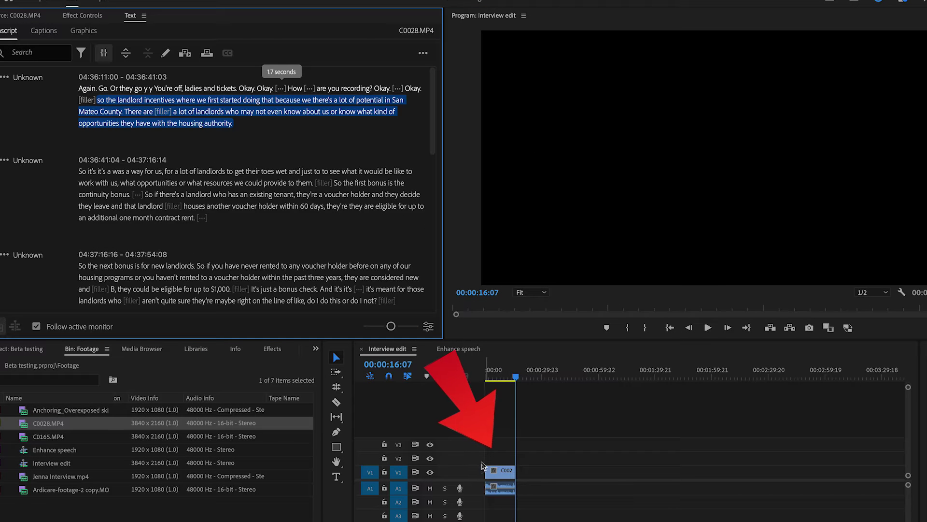
- Review the inserted landlord incentives clip by scrubbing from its start to its end
drag(517, 381, 488, 378)
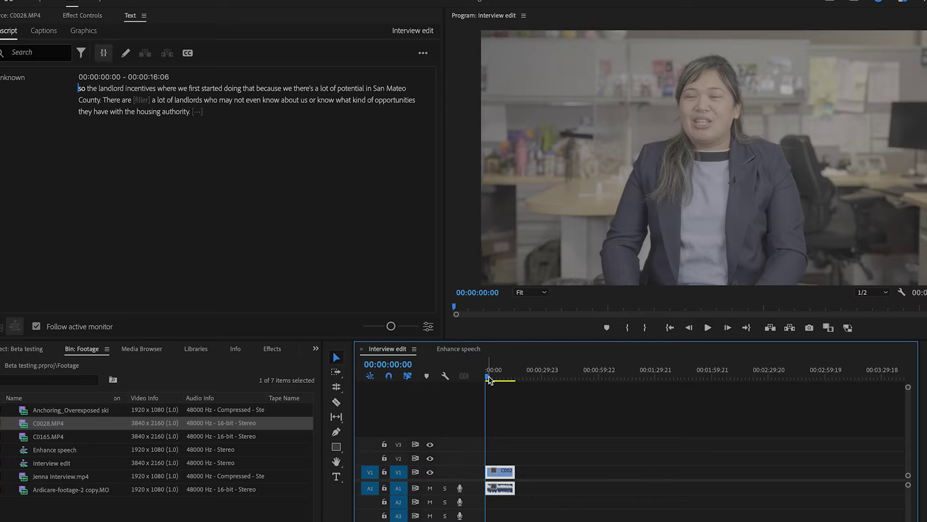
drag(488, 377, 500, 383)
key(End)
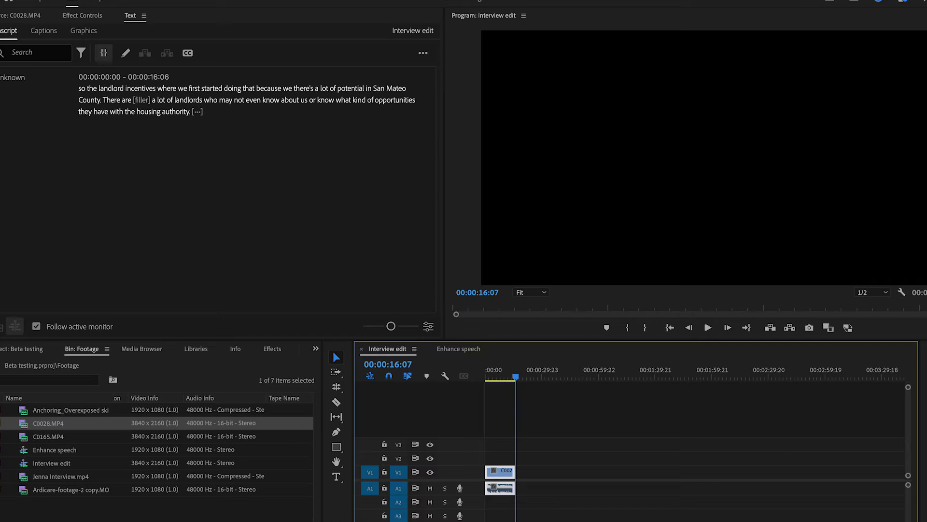
- Insert the second, third, 'All that' and 'So from the time' paragraphs into the sequence
click(38, 28)
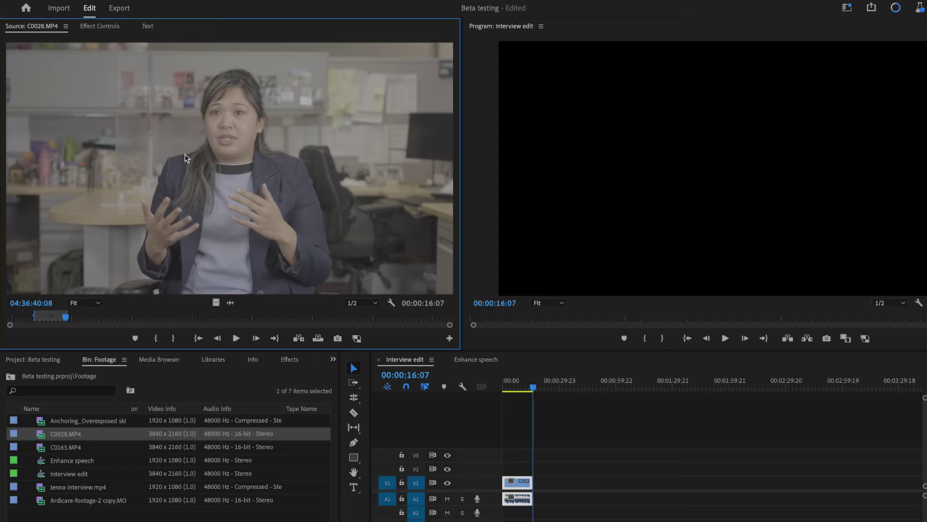
click(148, 27)
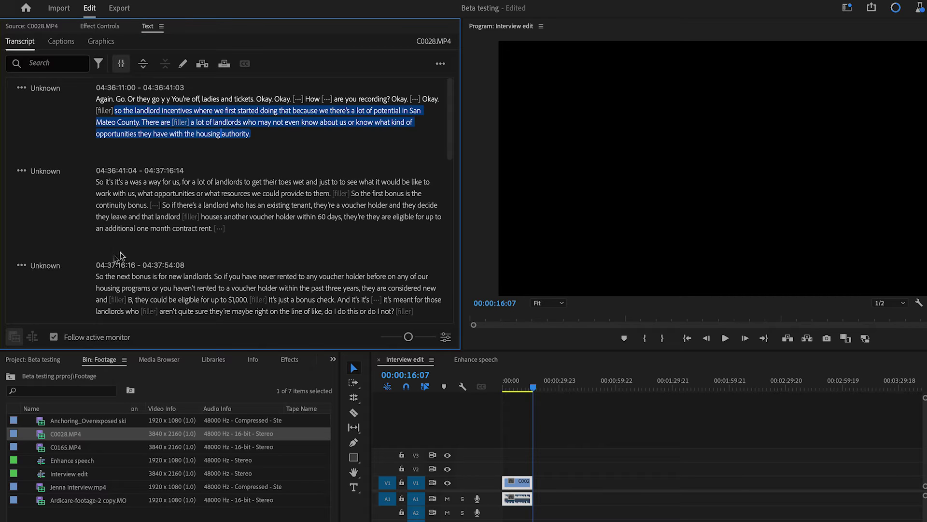
drag(99, 182, 223, 228)
key(comma)
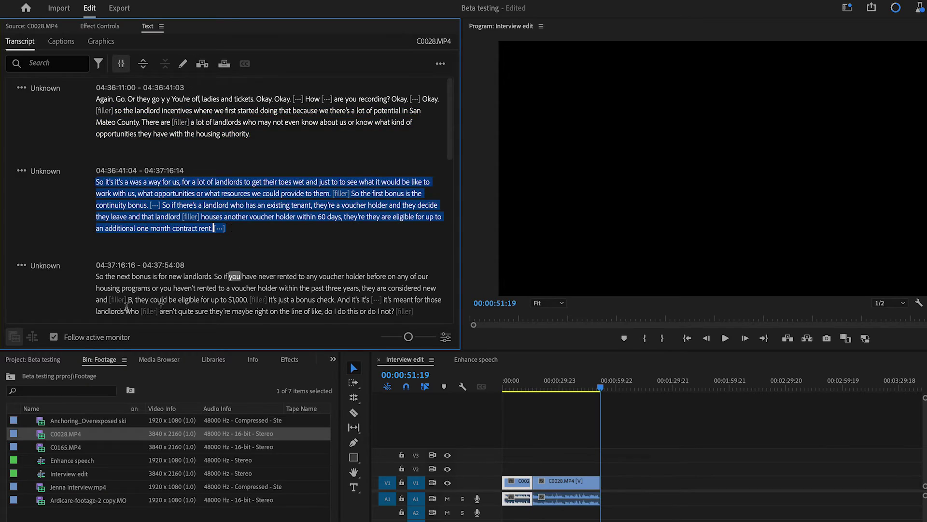
drag(97, 270, 219, 316)
key(comma)
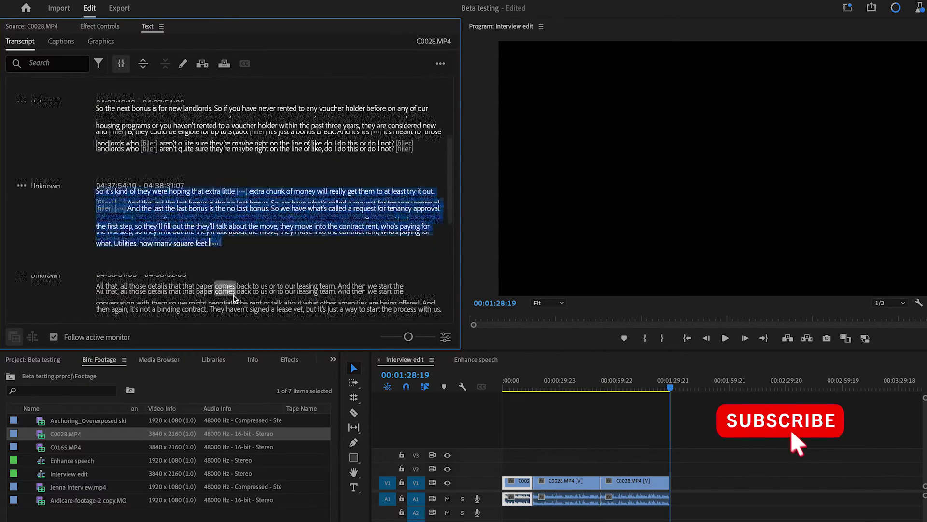
drag(99, 212, 222, 242)
key(comma)
drag(96, 220, 190, 246)
key(comma)
drag(715, 391, 547, 397)
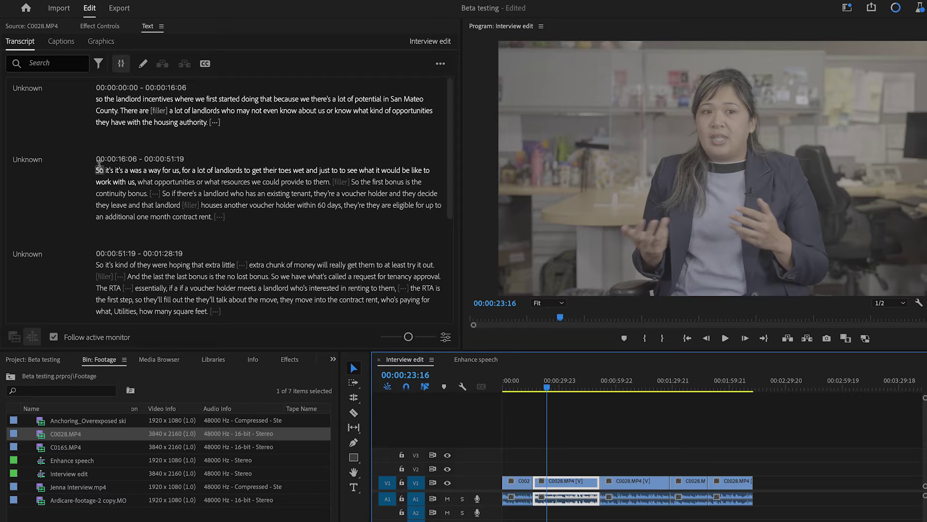
- Delete the 'So it's it's a was a way for us' sentence and 'So it's kind of…The RTA' passage
drag(99, 170, 315, 182)
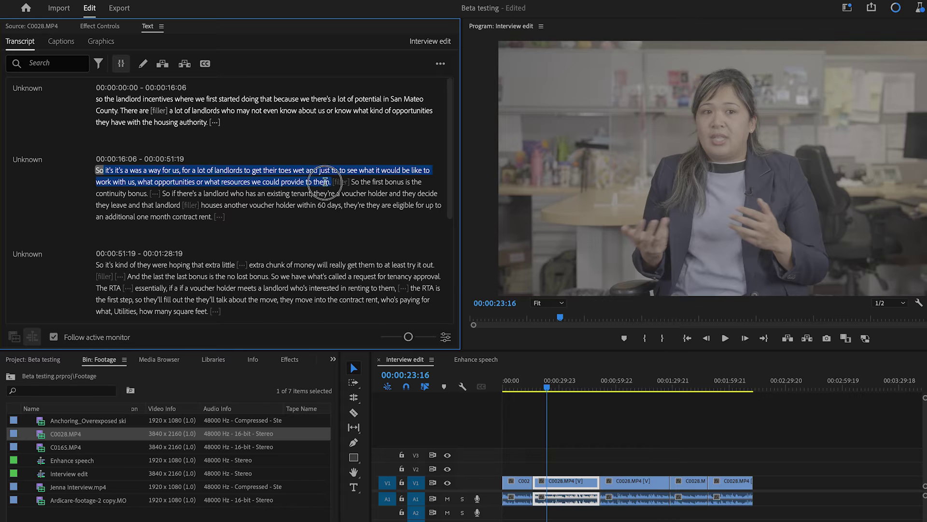
key(Delete)
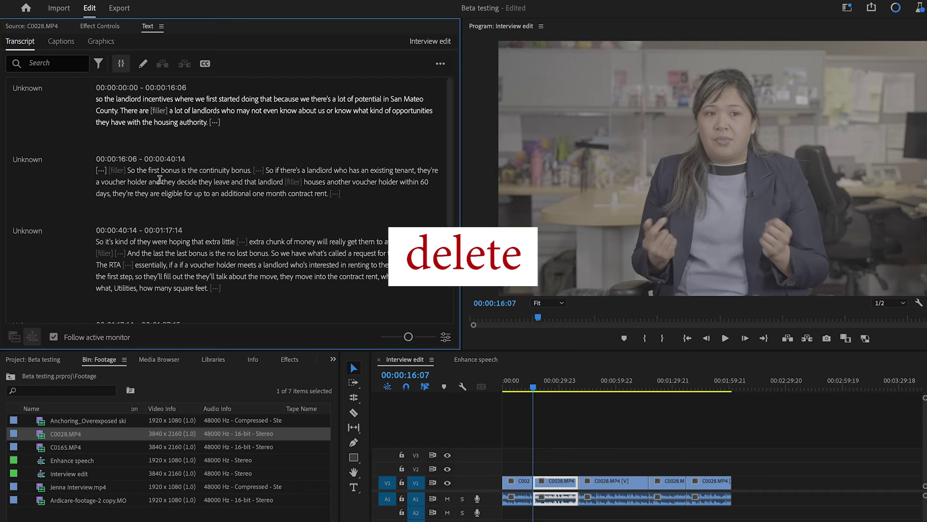
drag(98, 242, 125, 267)
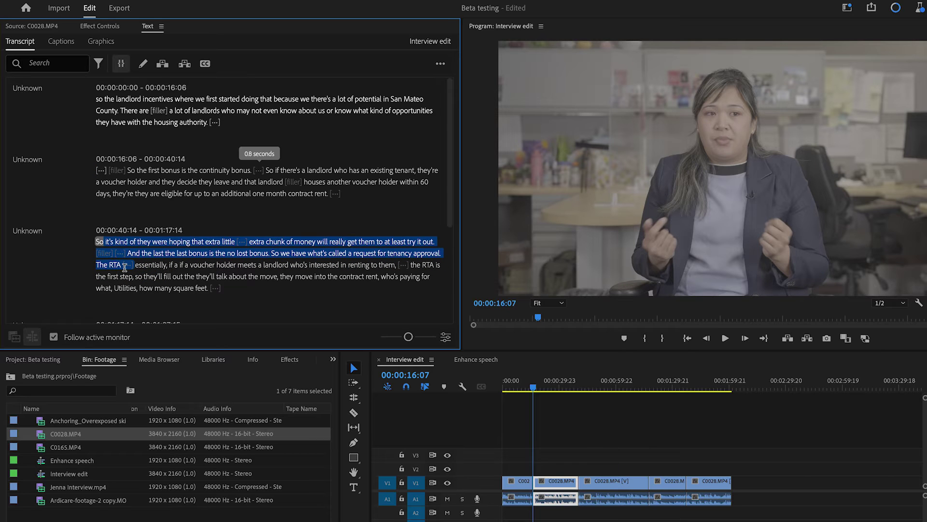
key(Delete)
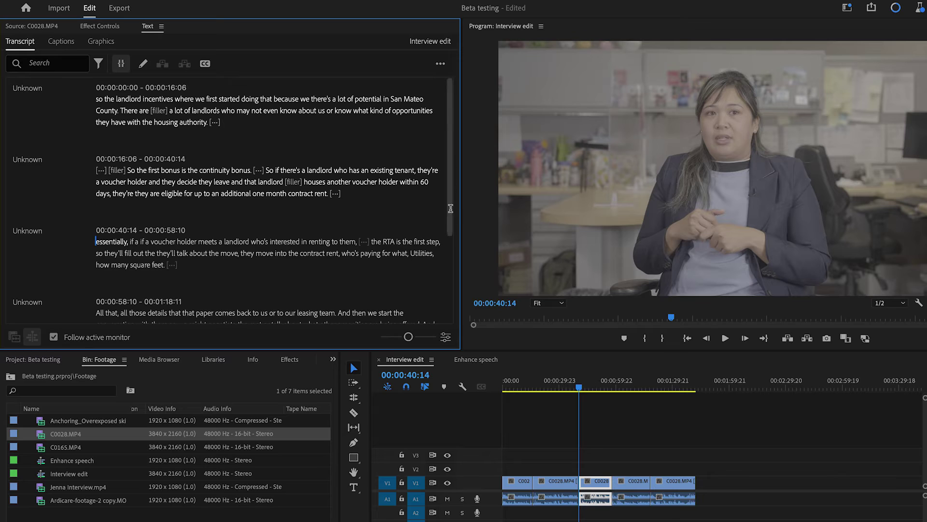
drag(449, 208, 434, 251)
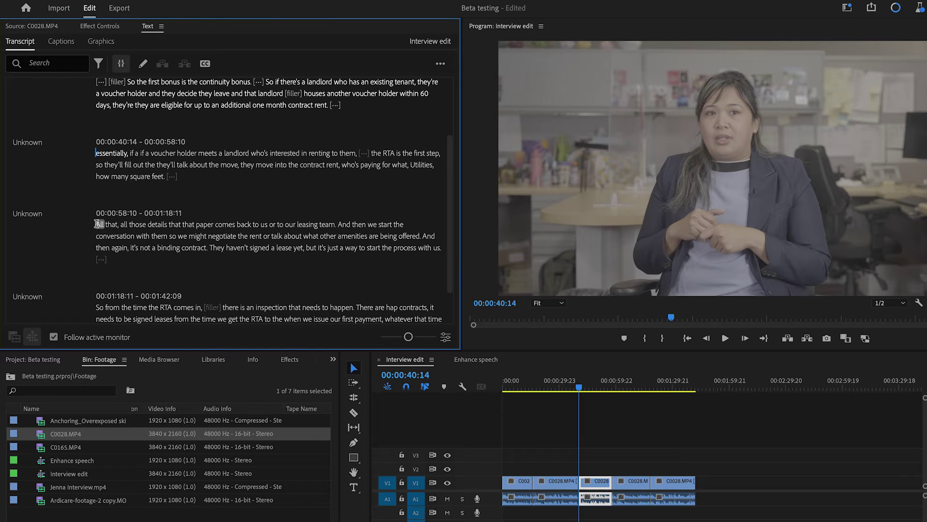
drag(98, 224, 396, 256)
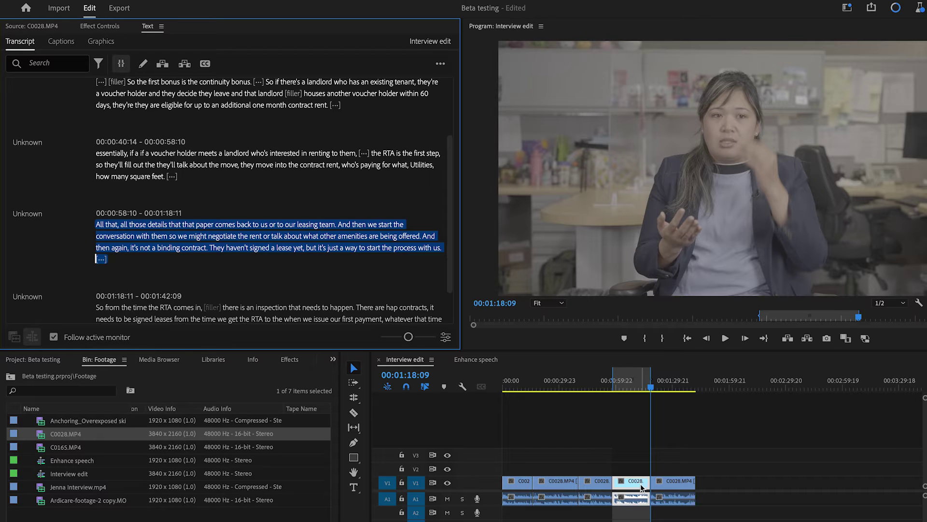
- Cut the 'All that, all those details' paragraph and paste it at the transcript's start
right_click(272, 234)
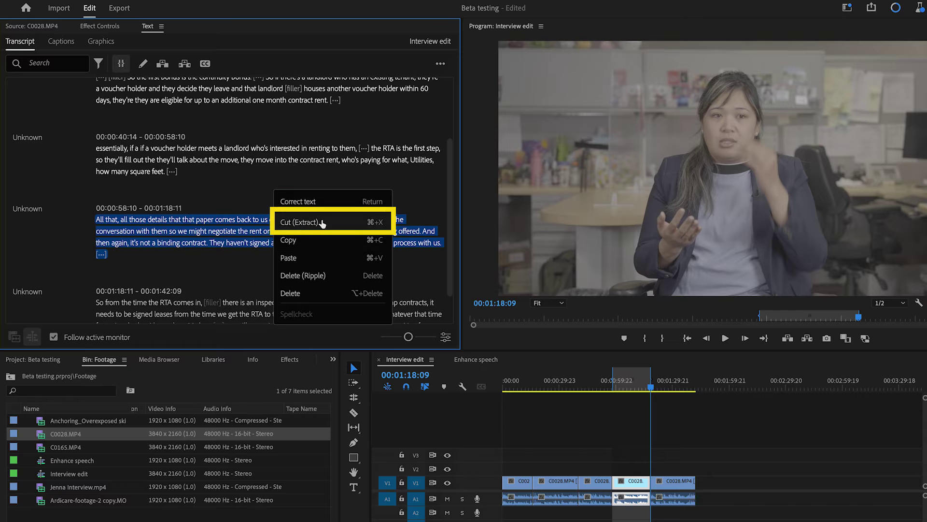
click(299, 222)
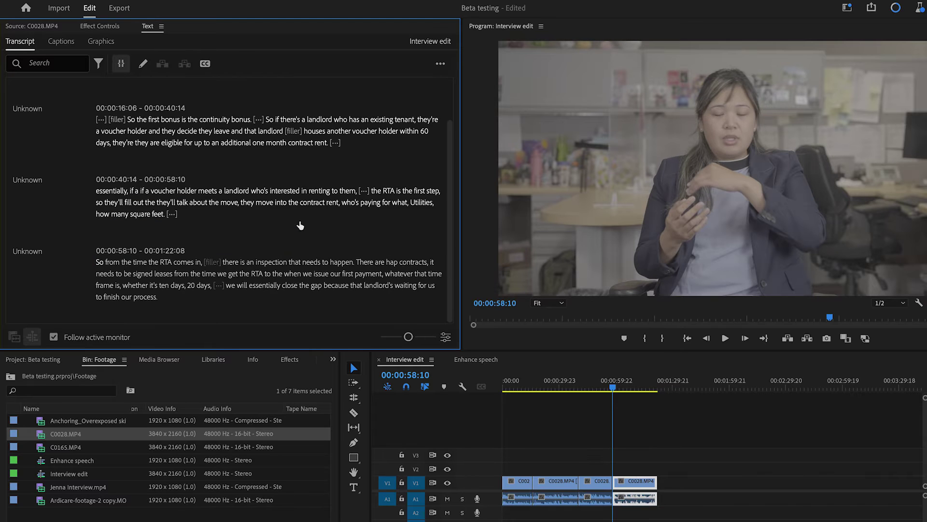
scroll(447, 244, up, 2)
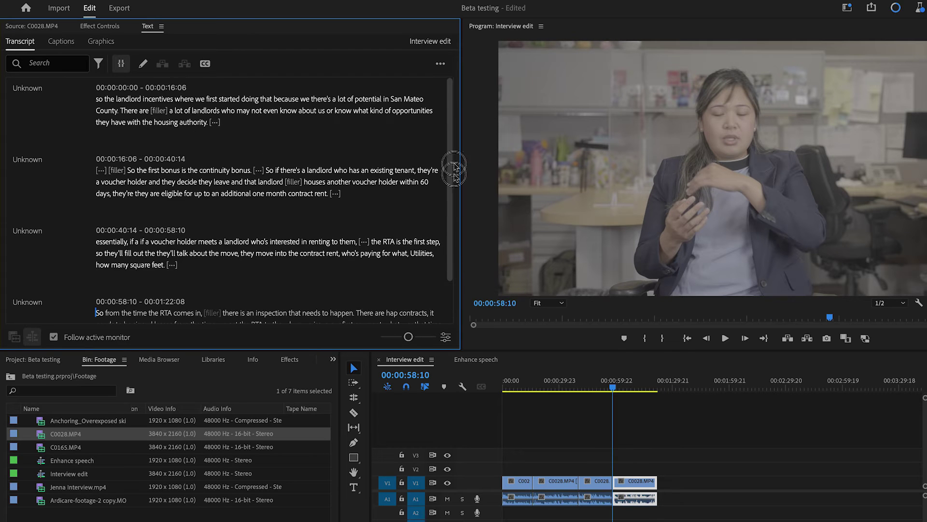
right_click(97, 99)
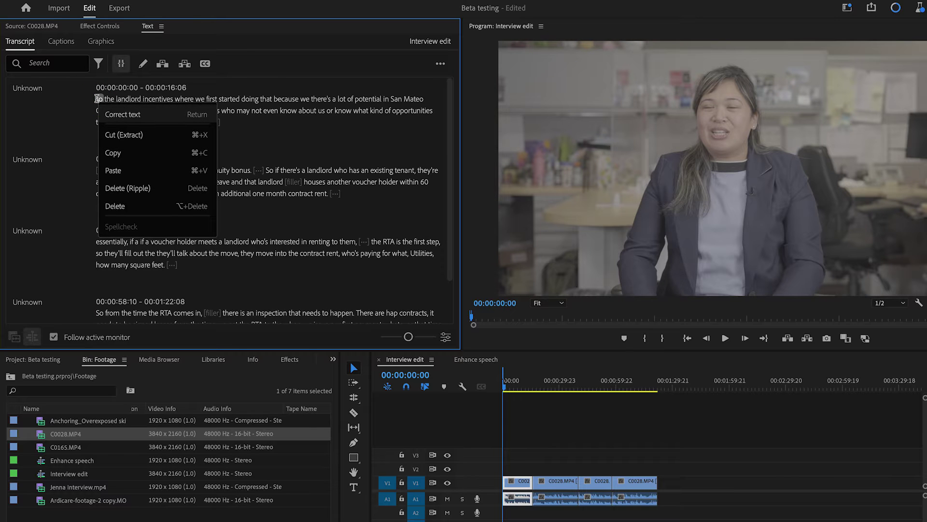
click(125, 171)
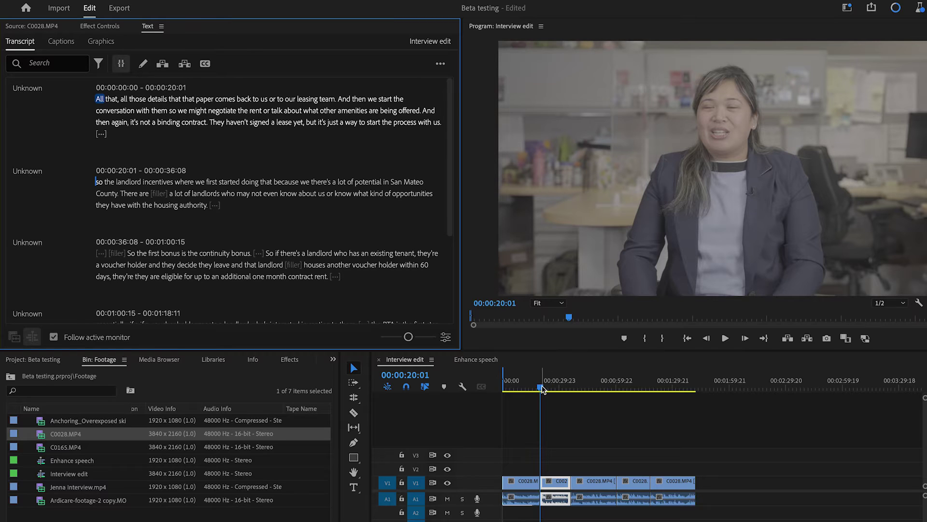
- Play the reordered Interview edit from the beginning
drag(543, 389, 491, 388)
key(space)
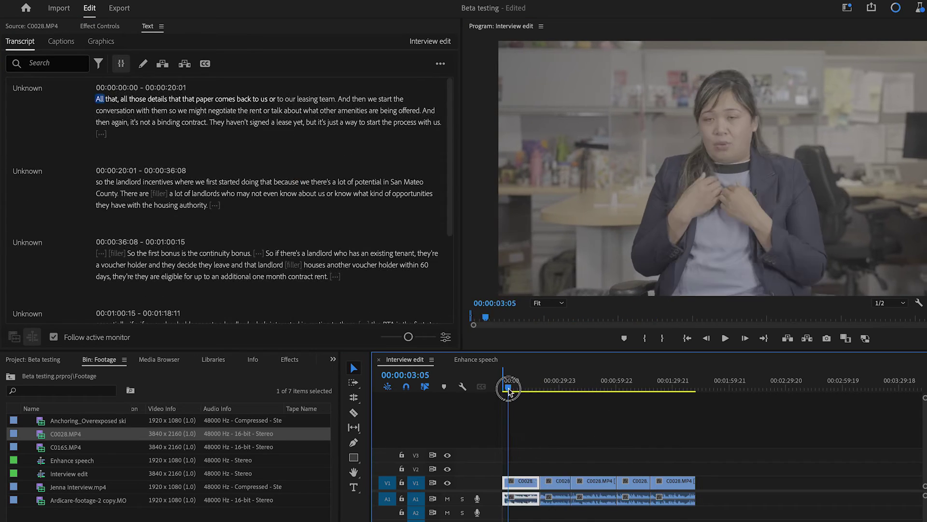
click(507, 388)
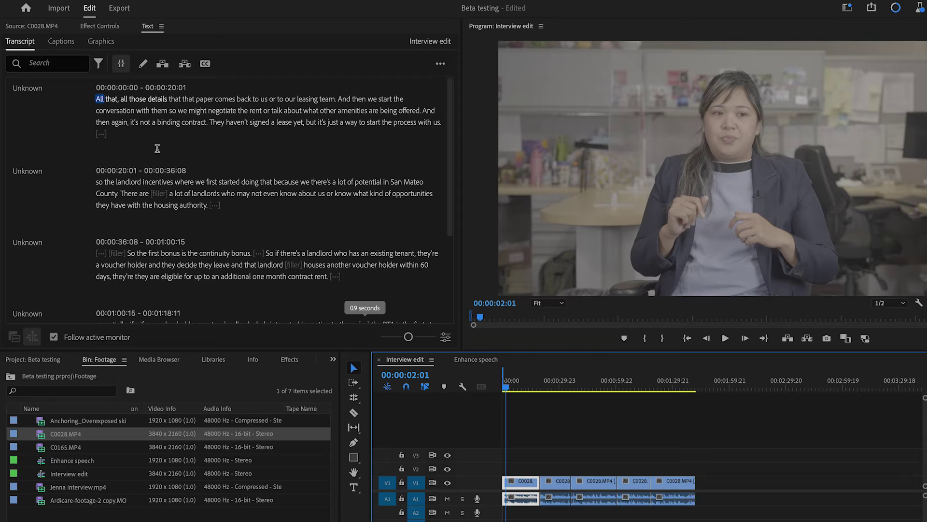
- Delete all filler words from the Interview edit and switch to the Enhance speech sequence
click(99, 65)
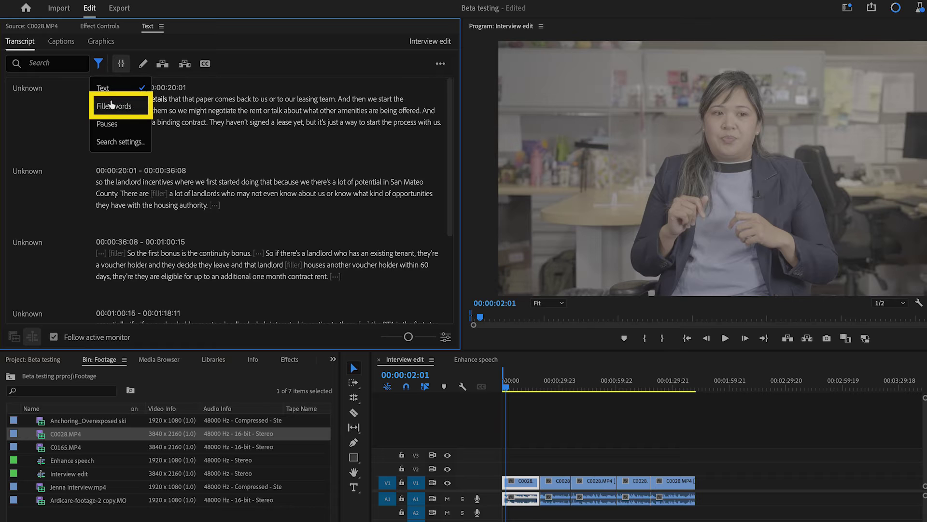
click(108, 107)
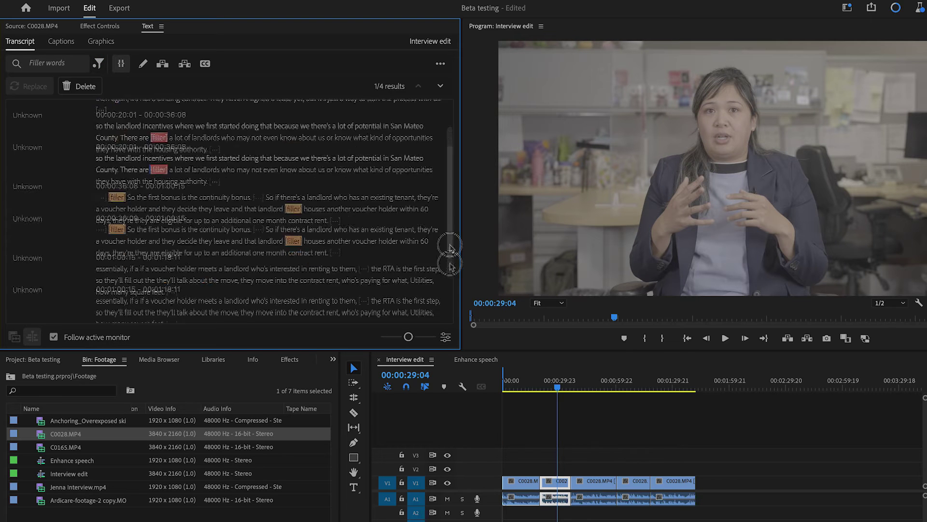
click(81, 86)
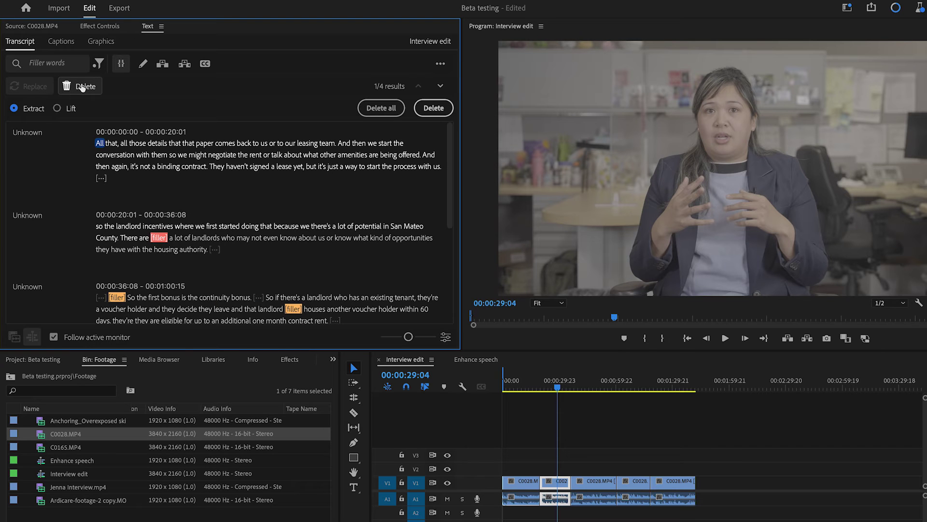
click(381, 108)
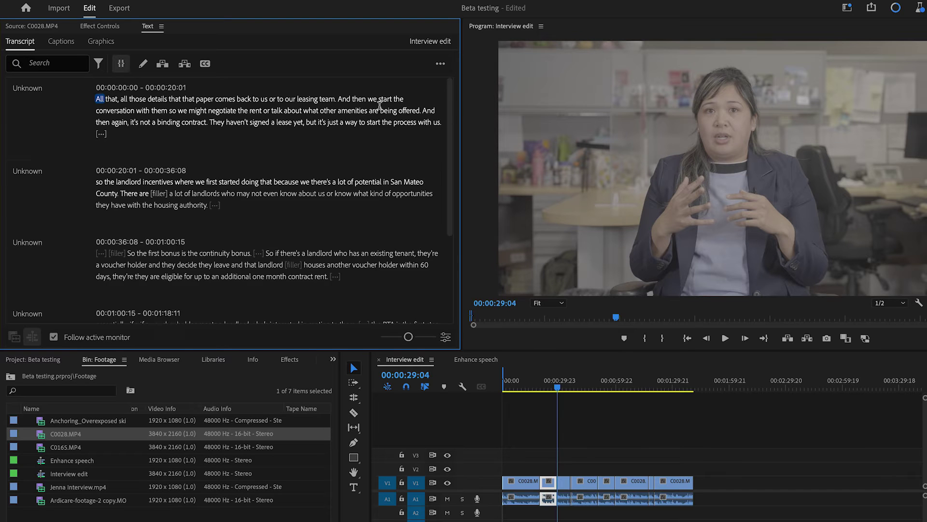
drag(448, 173, 451, 300)
click(482, 112)
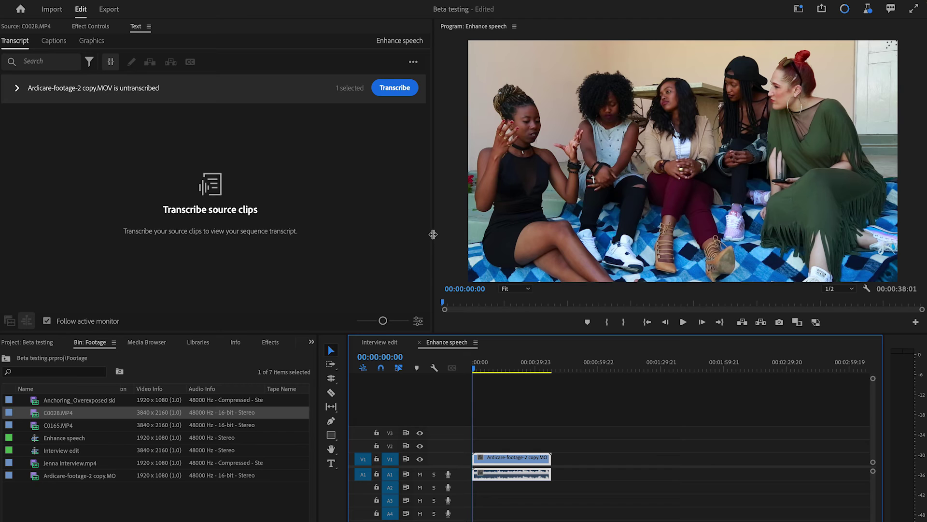
- Widen the Program monitor and play the Ardicare-footage-2 copy.MOV clip's original audio
drag(433, 234, 351, 248)
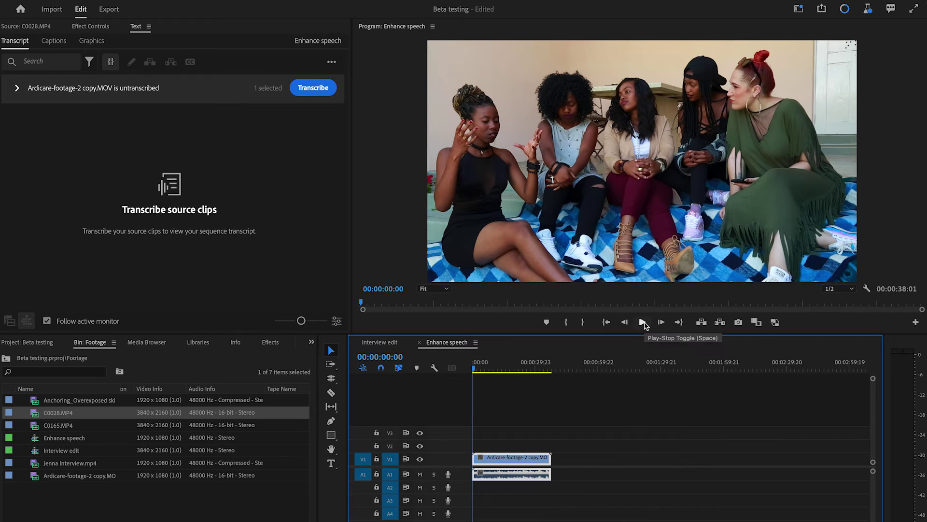
click(644, 325)
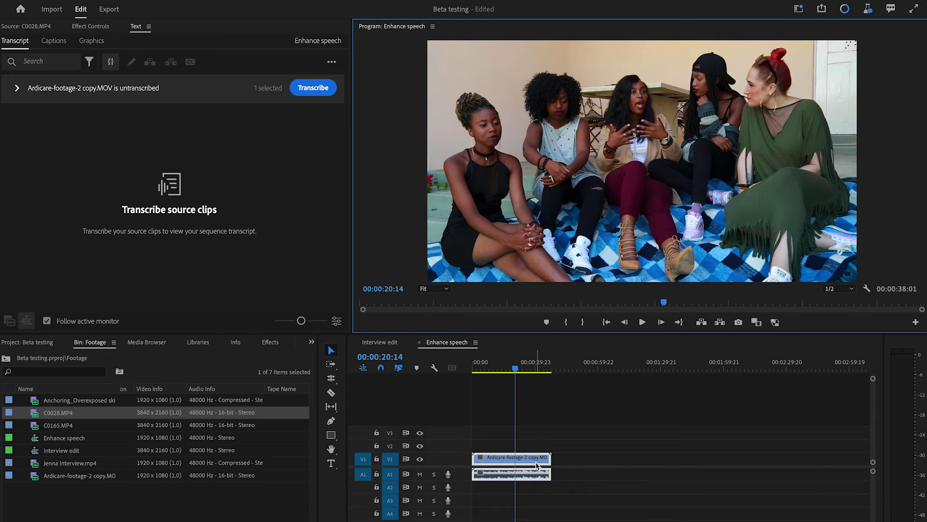
- Enable Enhance Speech on the Ardicare-footage-2 copy.MOV clip and play it back from the start
right_click(496, 477)
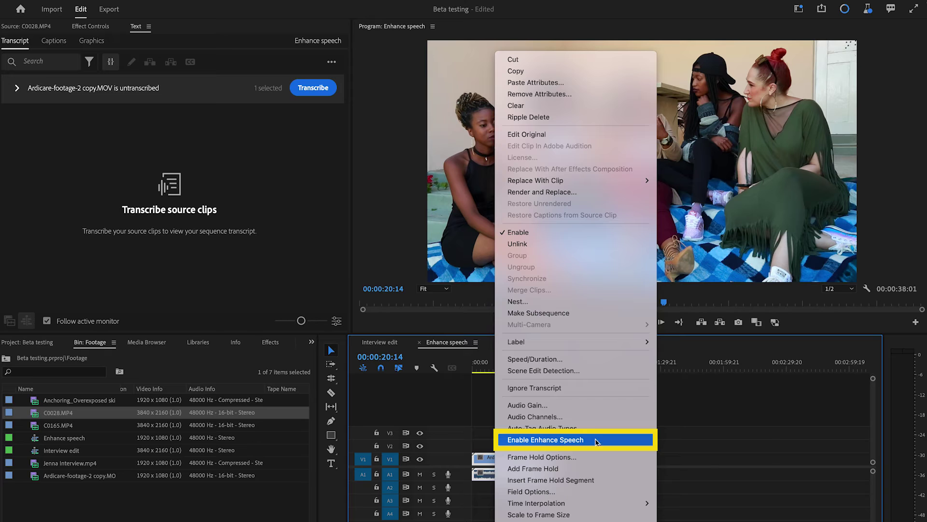
click(568, 439)
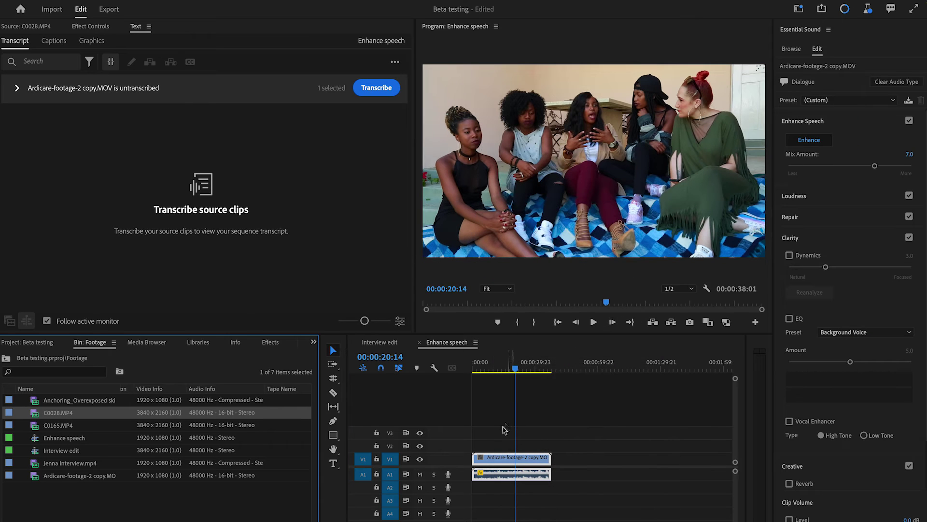
drag(515, 372, 424, 389)
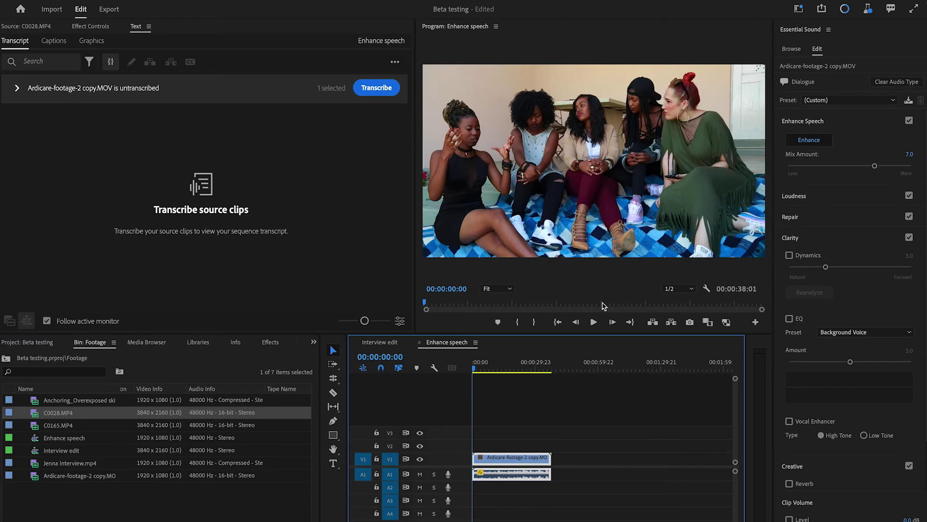
click(595, 322)
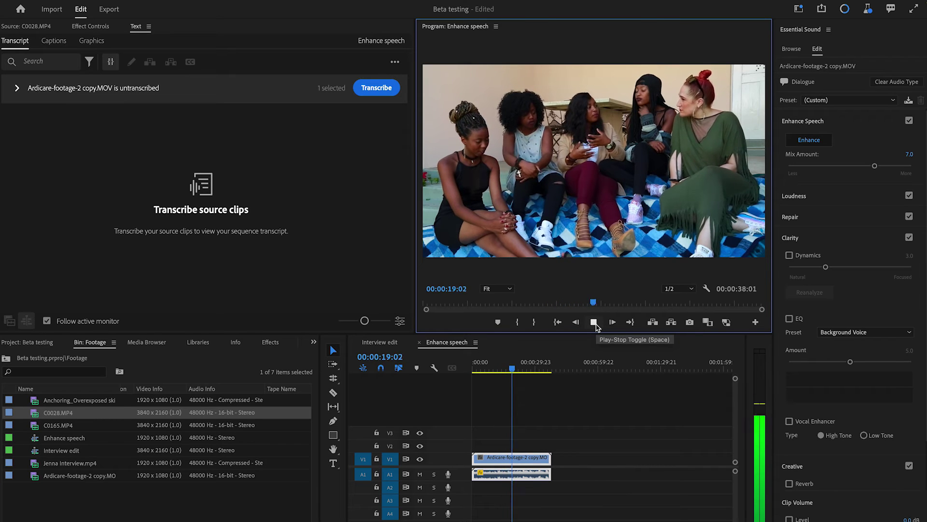
click(595, 323)
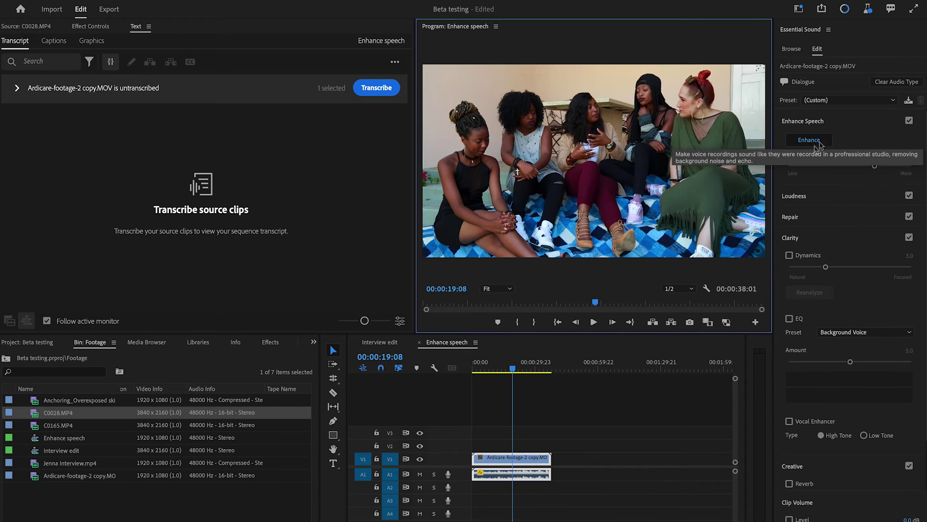
- Replay Ardicare-footage-2 copy.MOV from its start while tuning Enhance Speech Mix Amount from 7.0 to 8.0
drag(514, 372, 473, 371)
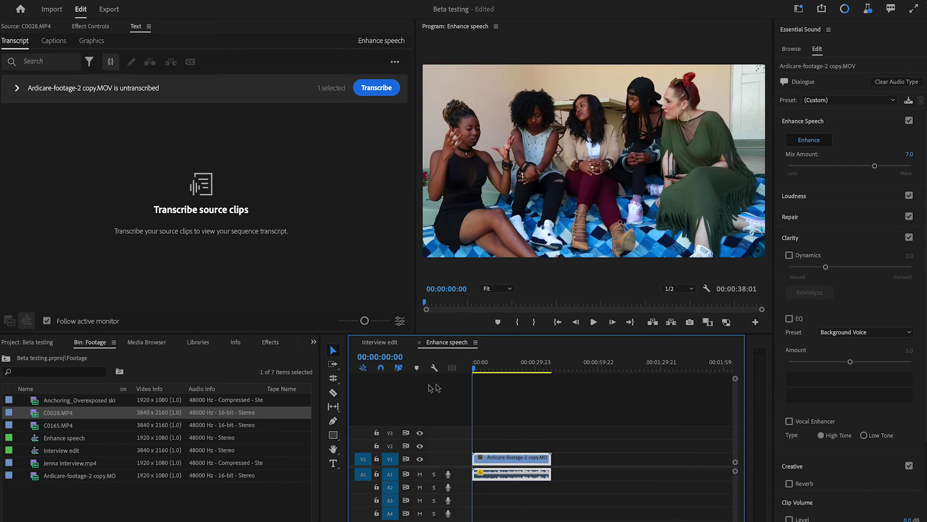
click(594, 322)
drag(874, 165, 893, 168)
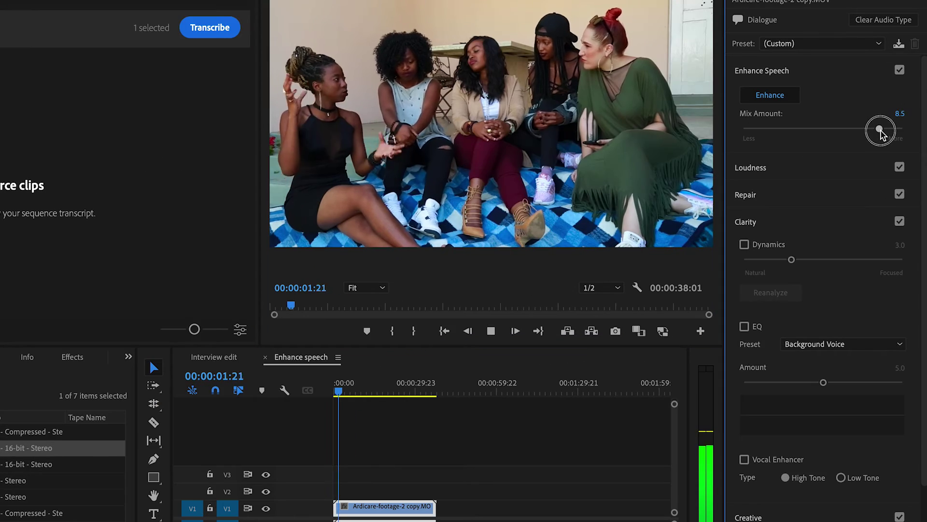
drag(880, 135, 886, 134)
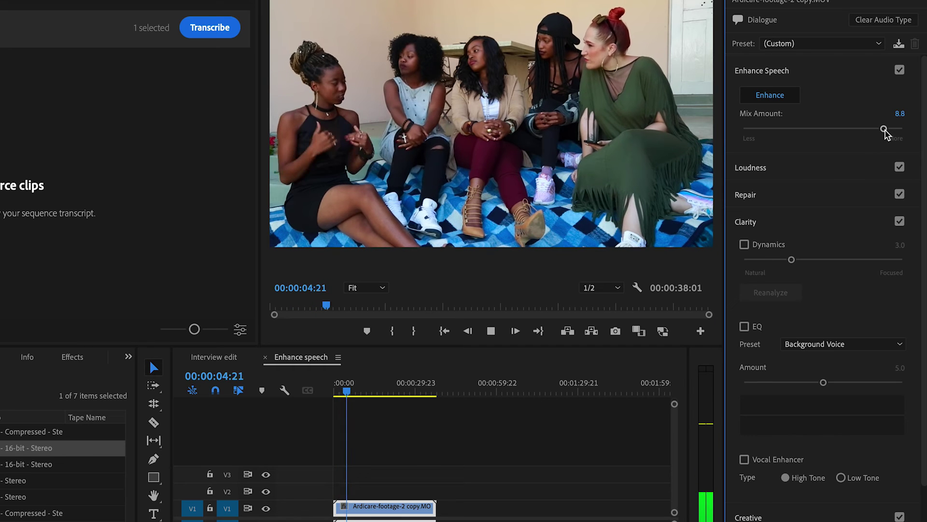
mouse_move(886, 134)
mouse_down()
mouse_move(793, 131)
mouse_move(902, 136)
mouse_move(872, 141)
mouse_up()
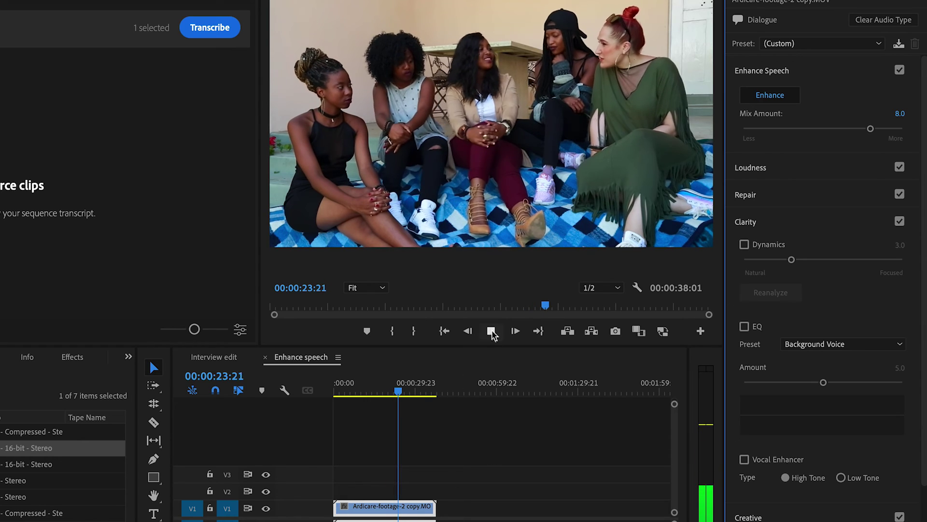
click(491, 331)
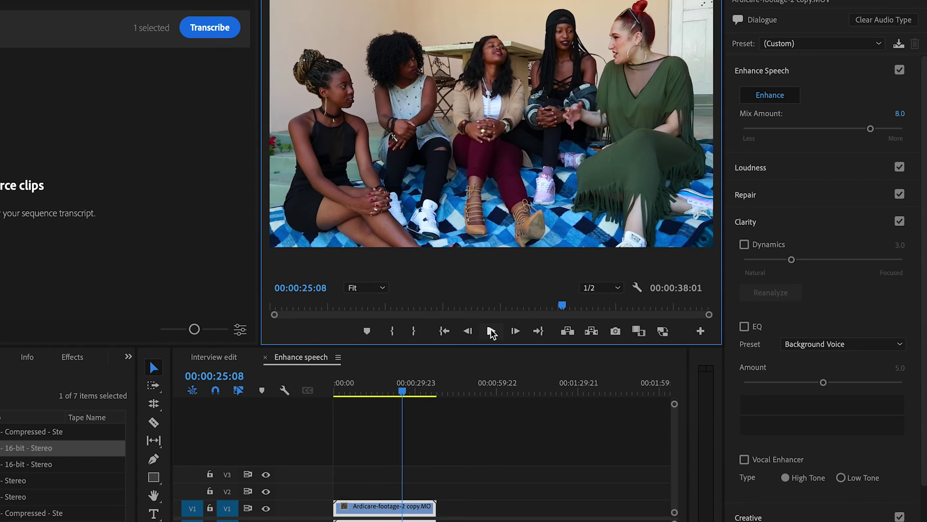